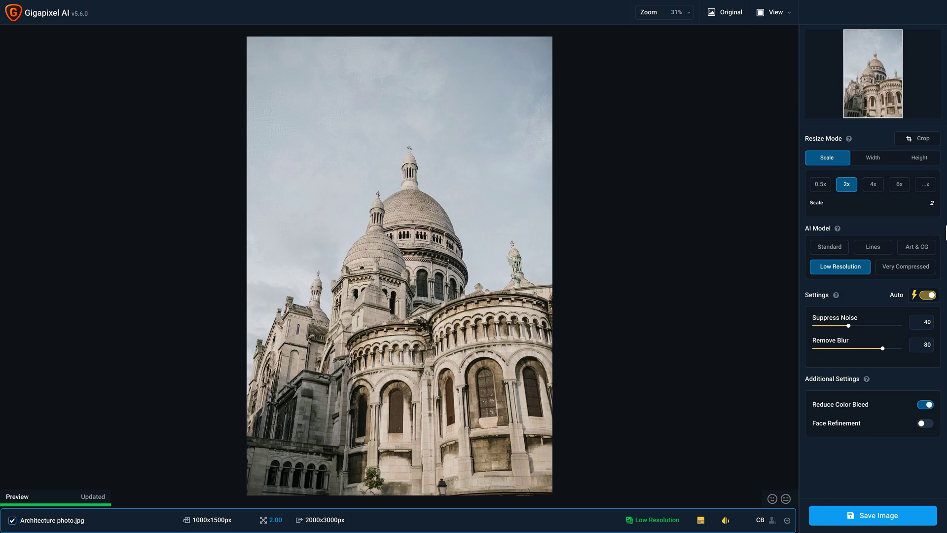
Step: Open Gigapixel AI's Preferences from the application menu in the menu bar
click(54, 6)
click(72, 36)
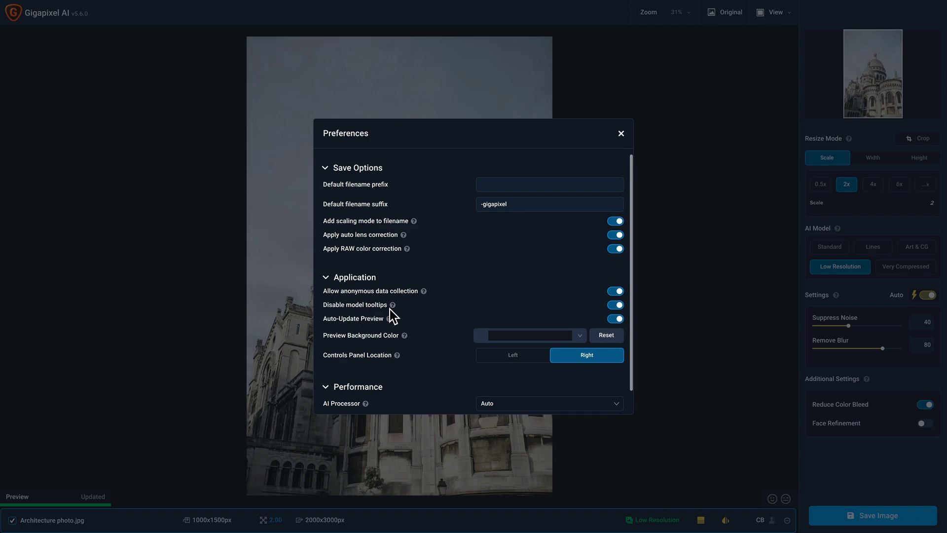
mouse_move(394, 306)
scroll(534, 327, down, 1)
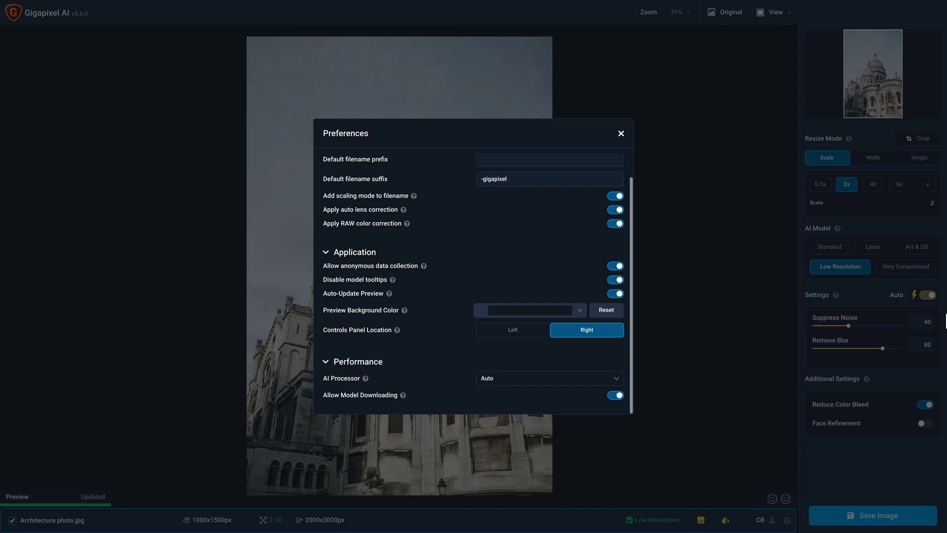
click(607, 383)
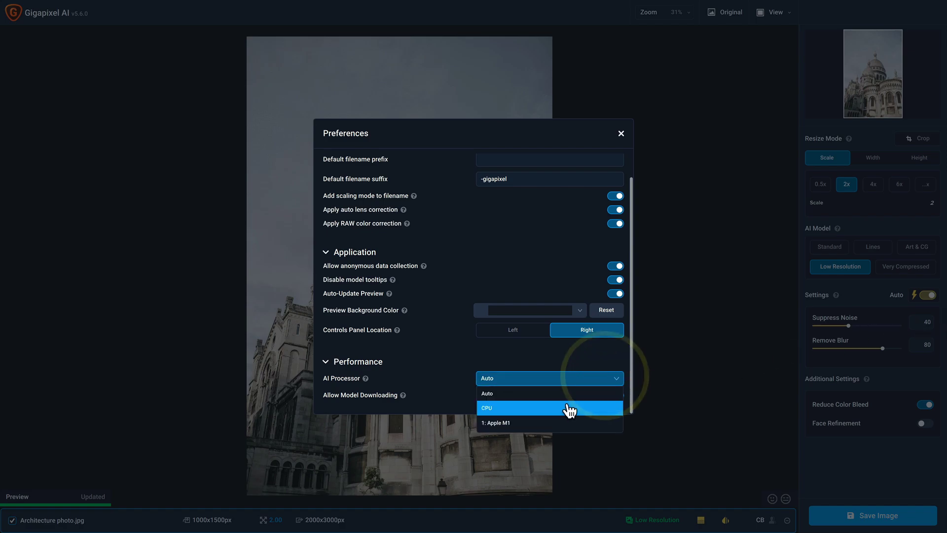
click(533, 393)
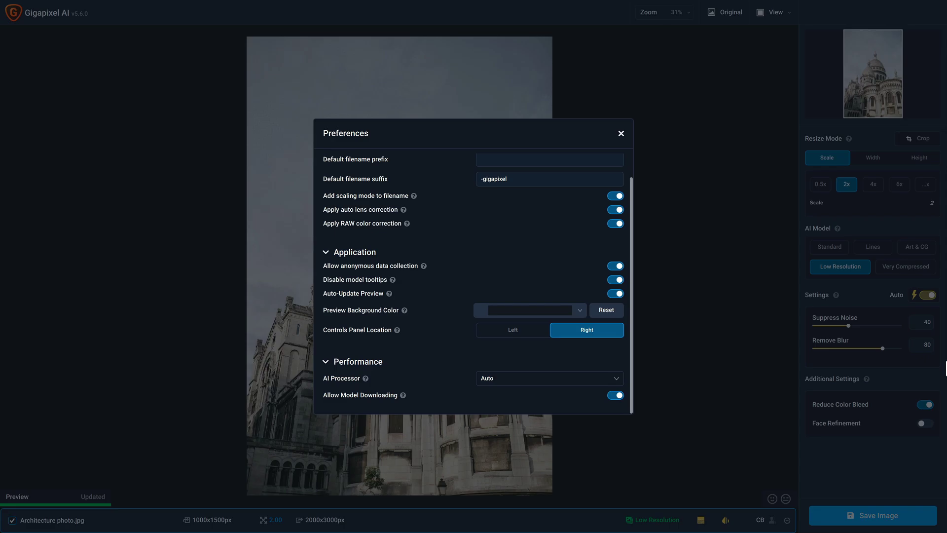
Step: Close Preferences and enlarge the basilica preview using the Zoom slider
click(623, 136)
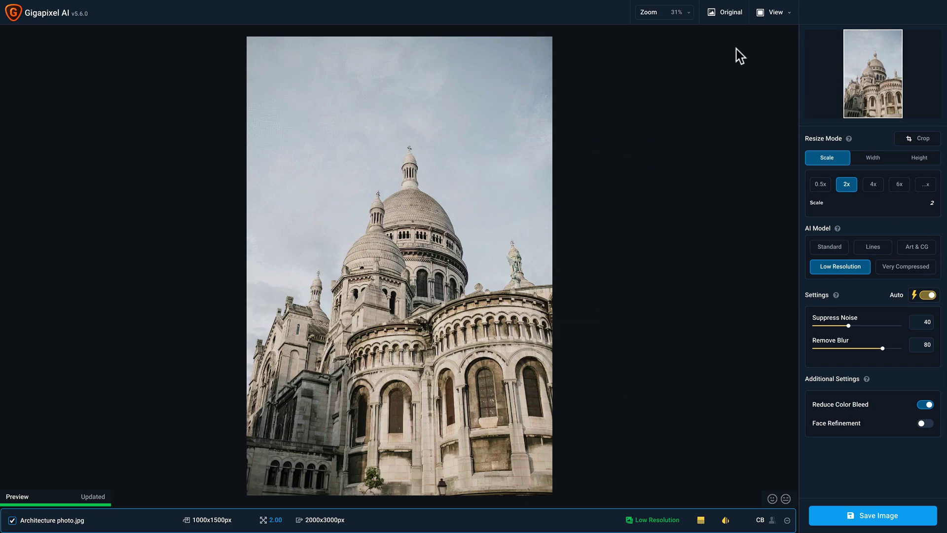
click(690, 14)
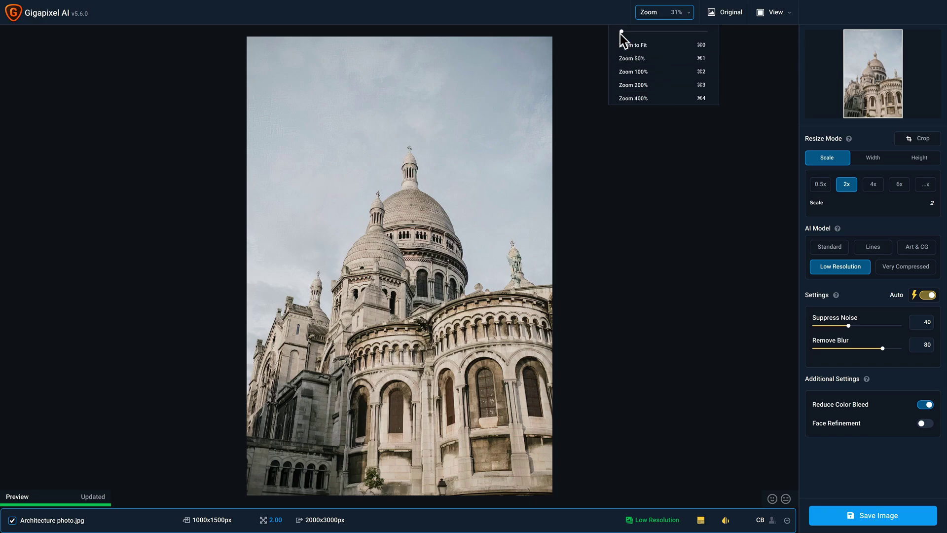
mouse_move(623, 32)
mouse_down()
mouse_move(633, 32)
mouse_move(620, 33)
mouse_up()
click(680, 208)
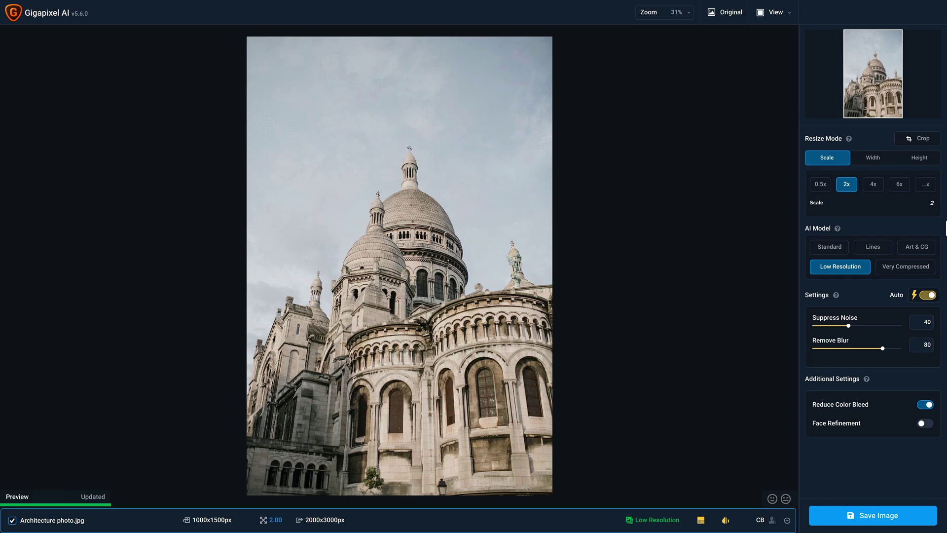
Step: Try Split View with the divider moved left, then switch to Side-by-Side View
click(790, 14)
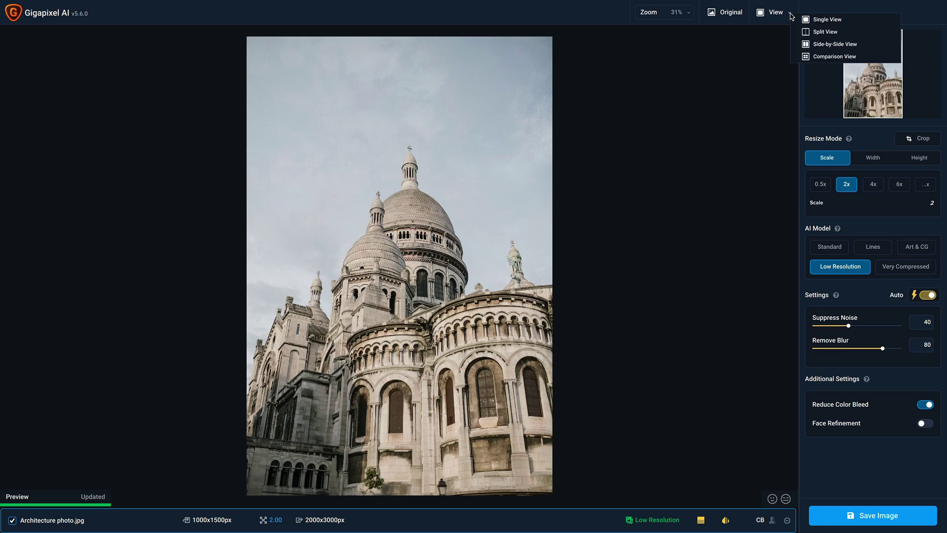
click(813, 31)
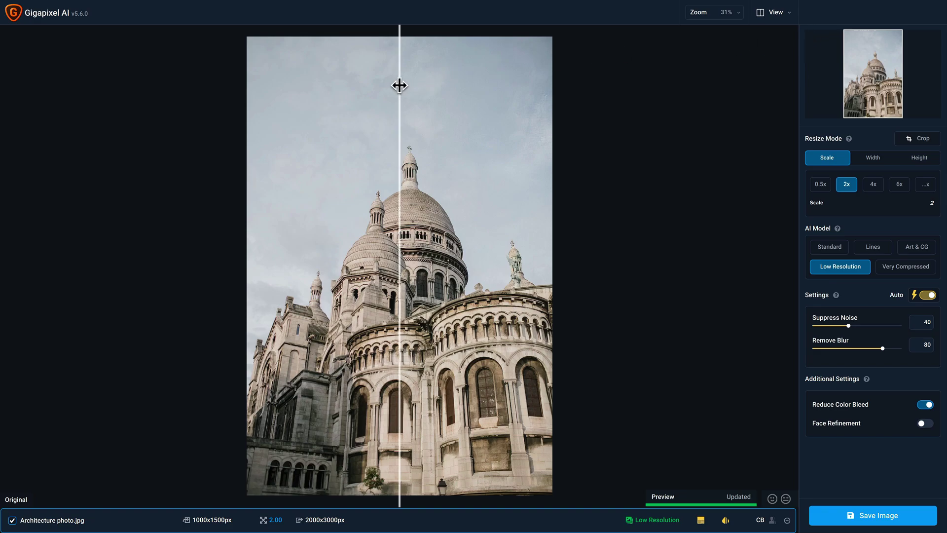
mouse_move(399, 86)
mouse_down()
mouse_move(312, 91)
mouse_move(469, 87)
mouse_move(411, 88)
mouse_up()
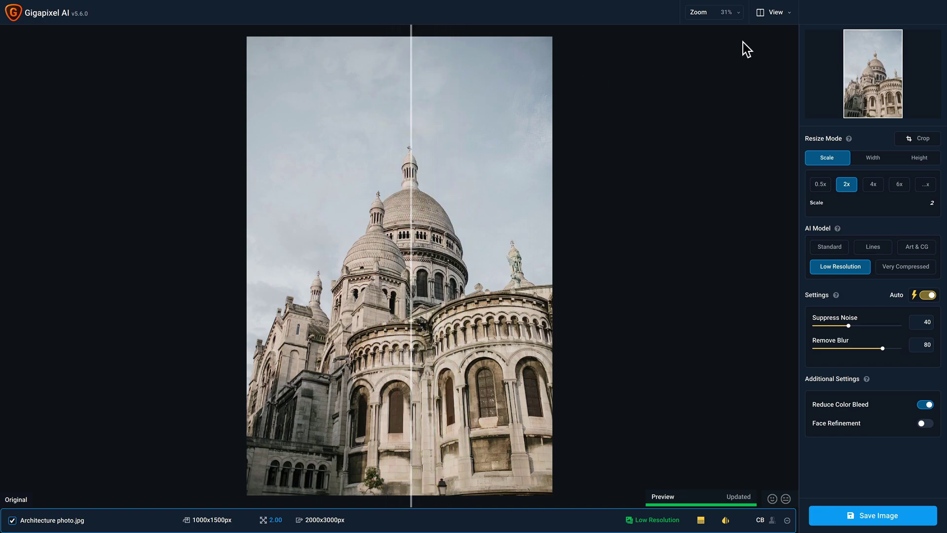
click(788, 14)
click(838, 41)
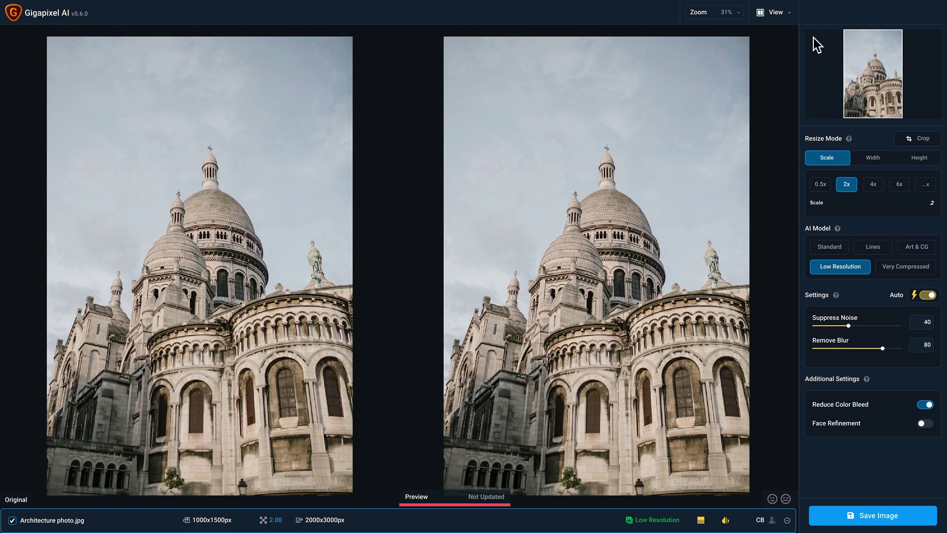
Step: Compare AI models in Comparison View, apply Very Compressed, and return to Single View
click(788, 14)
click(809, 53)
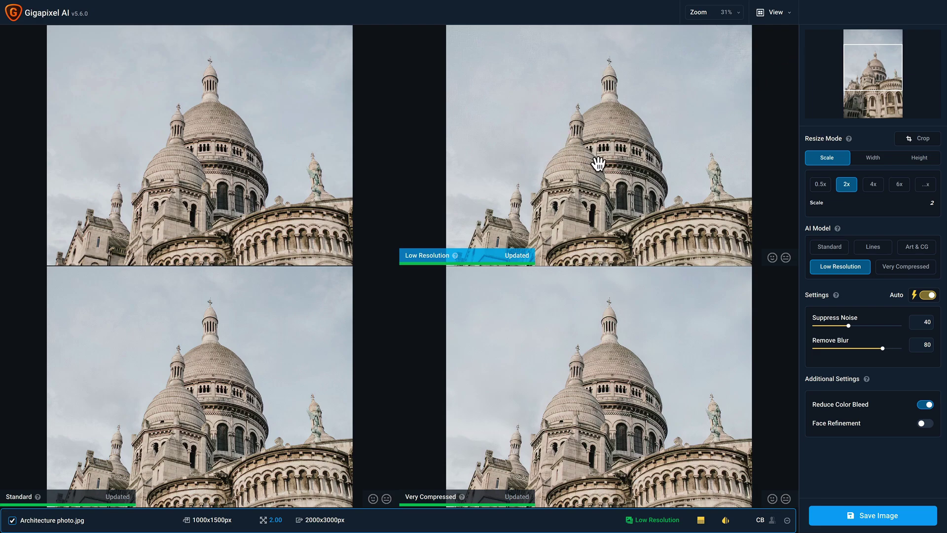
click(575, 346)
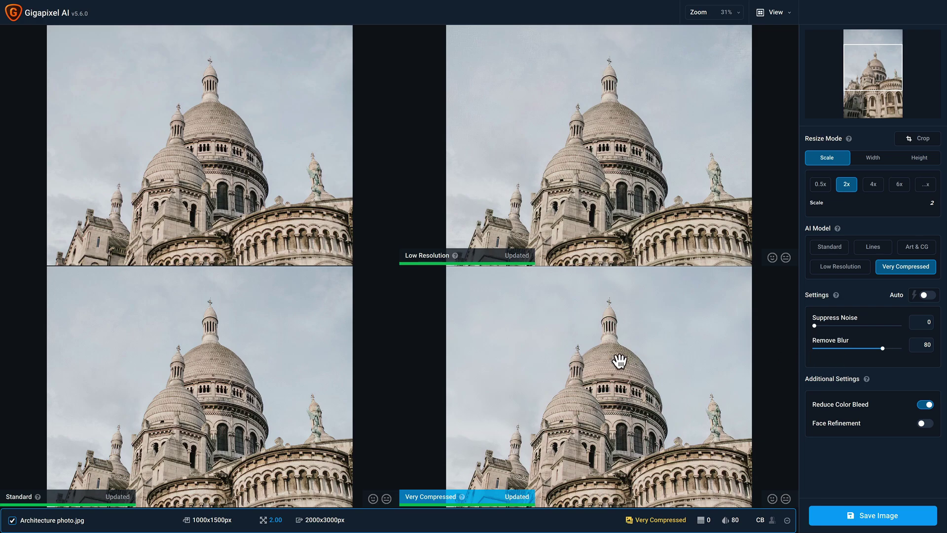
click(821, 272)
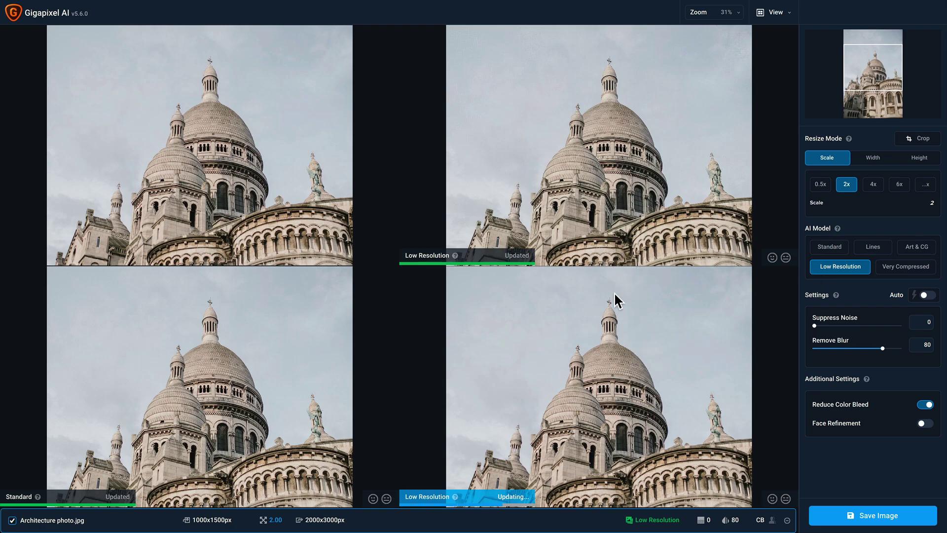
click(620, 190)
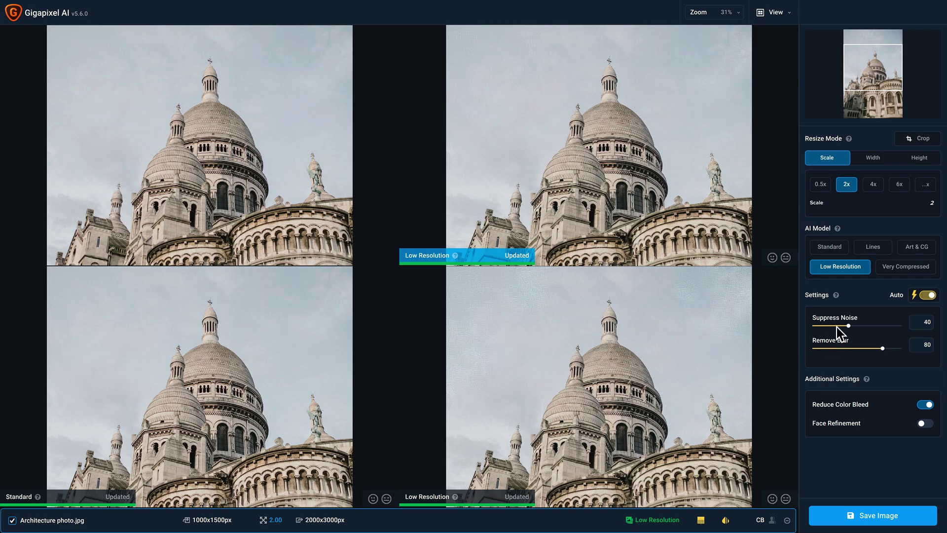
click(554, 348)
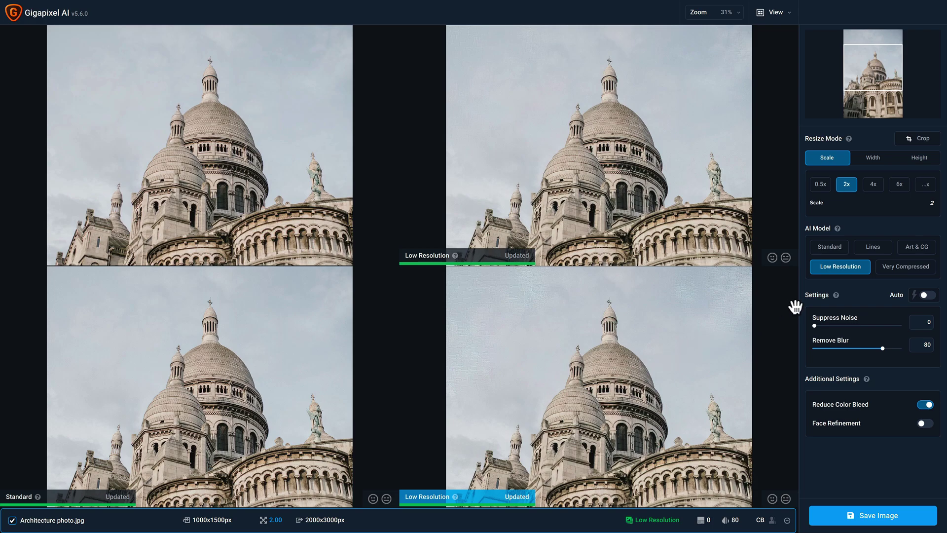
click(889, 274)
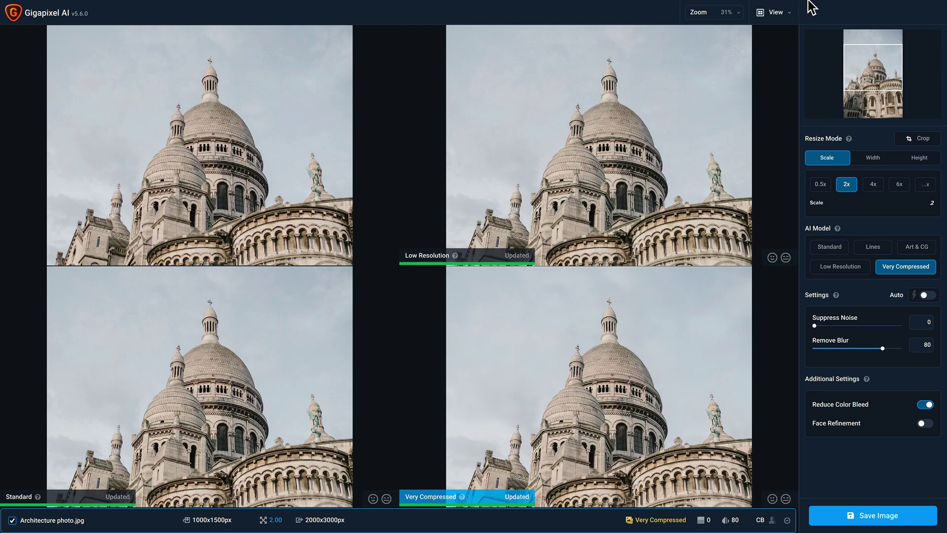
click(790, 12)
click(810, 19)
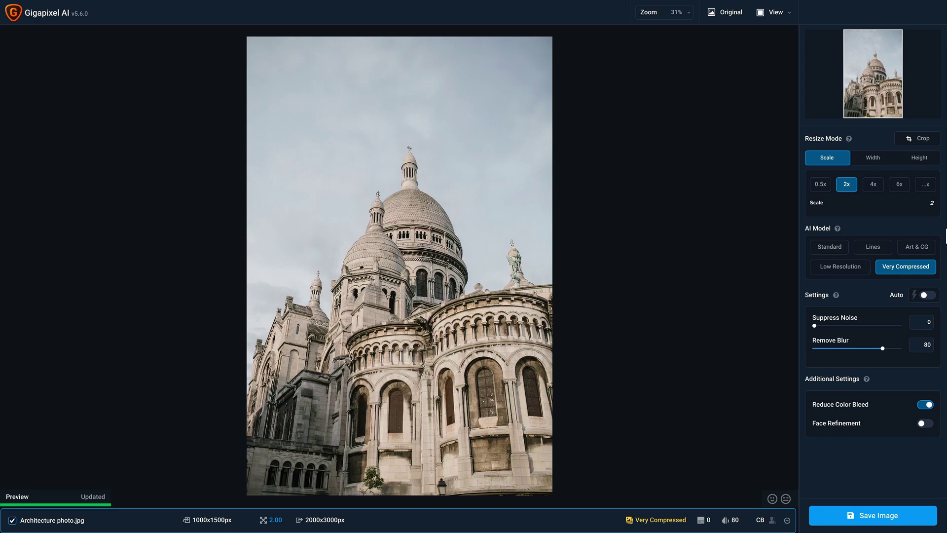
click(690, 17)
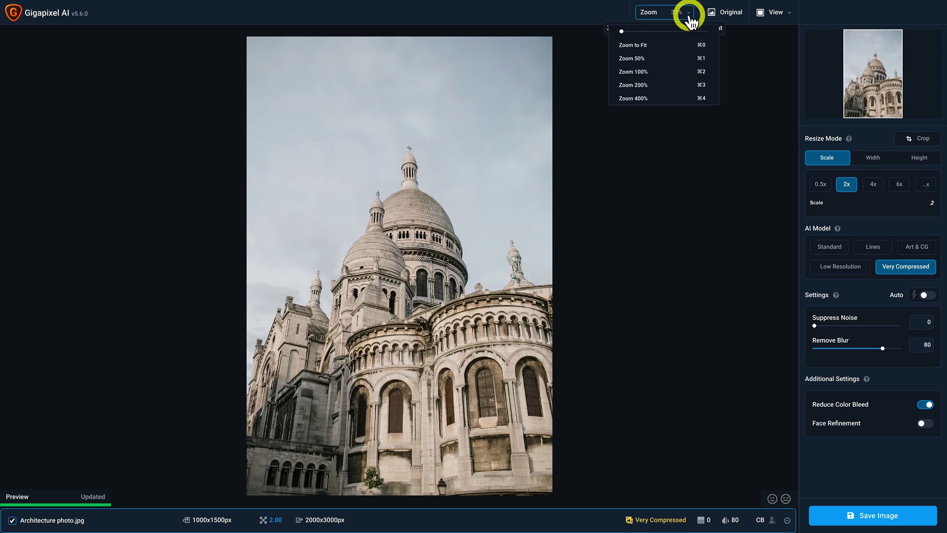
click(659, 81)
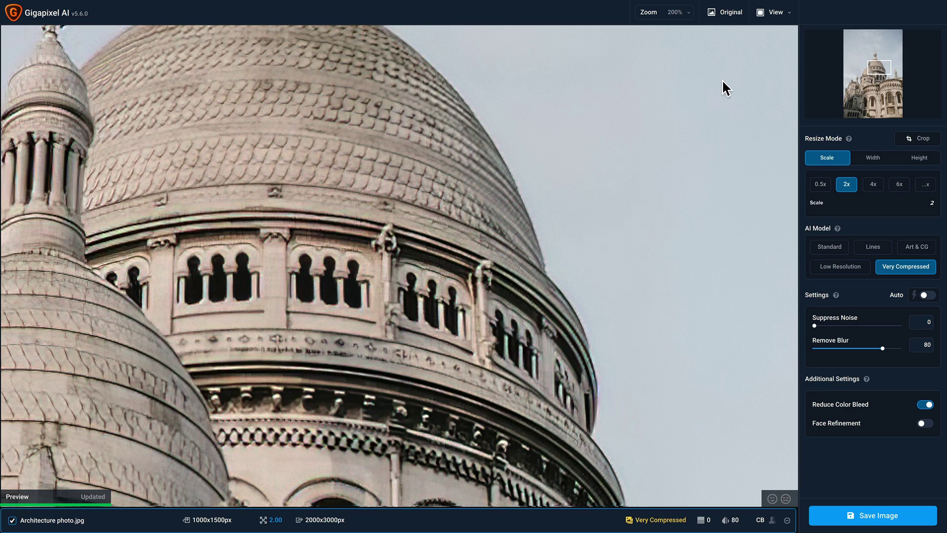
mouse_move(879, 68)
mouse_down()
mouse_move(874, 76)
mouse_move(885, 77)
mouse_move(871, 70)
mouse_up()
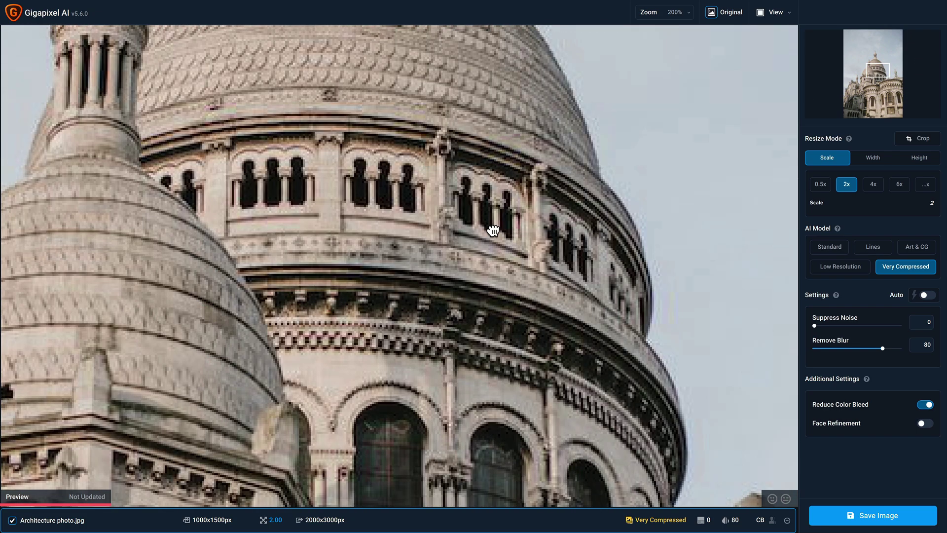
drag(493, 230, 438, 202)
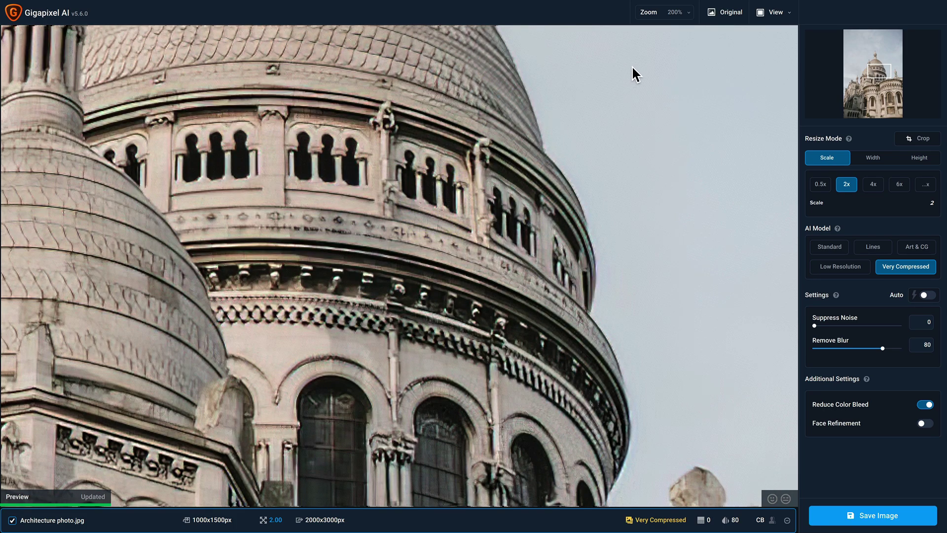
click(688, 18)
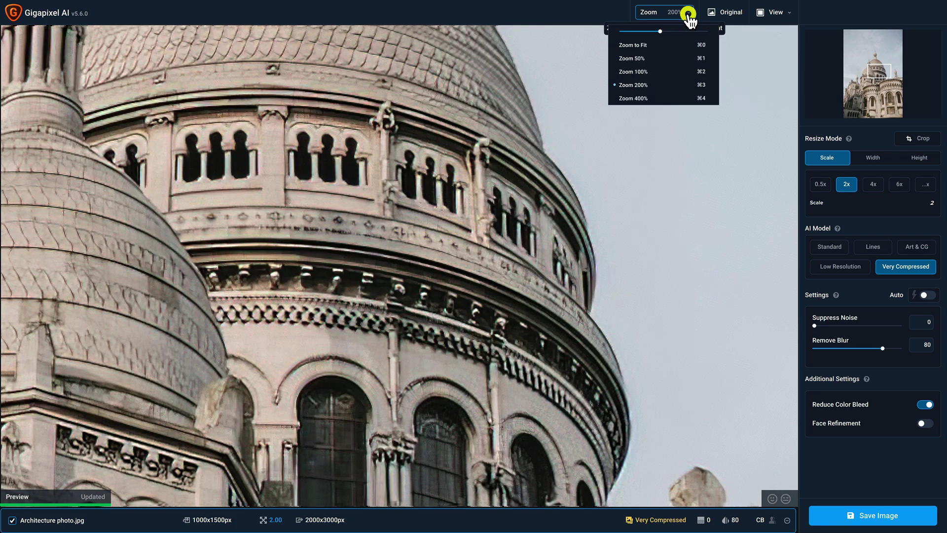
click(655, 42)
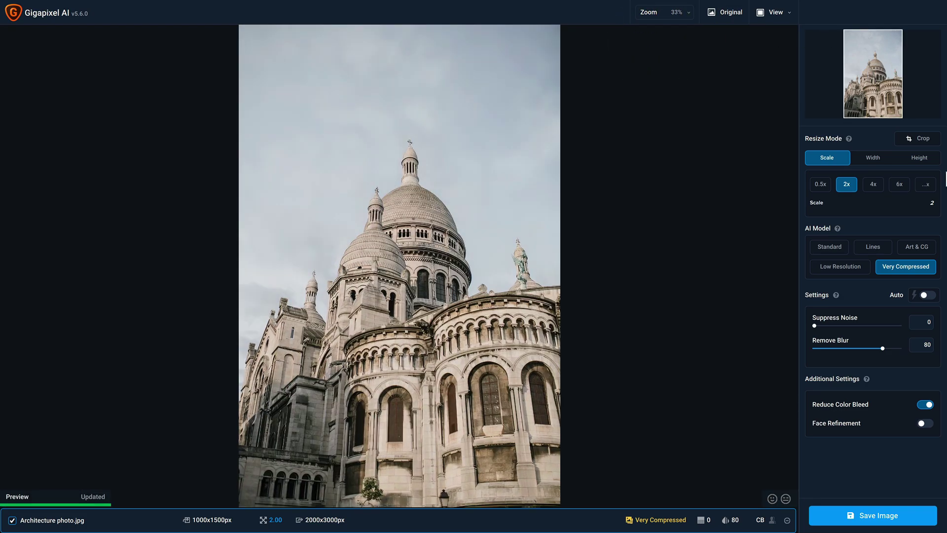
click(920, 141)
click(910, 83)
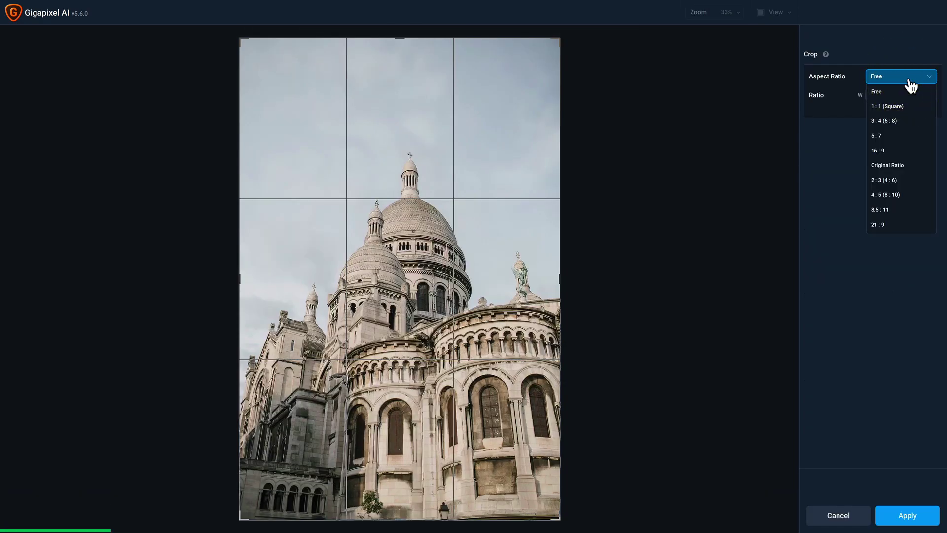
click(909, 81)
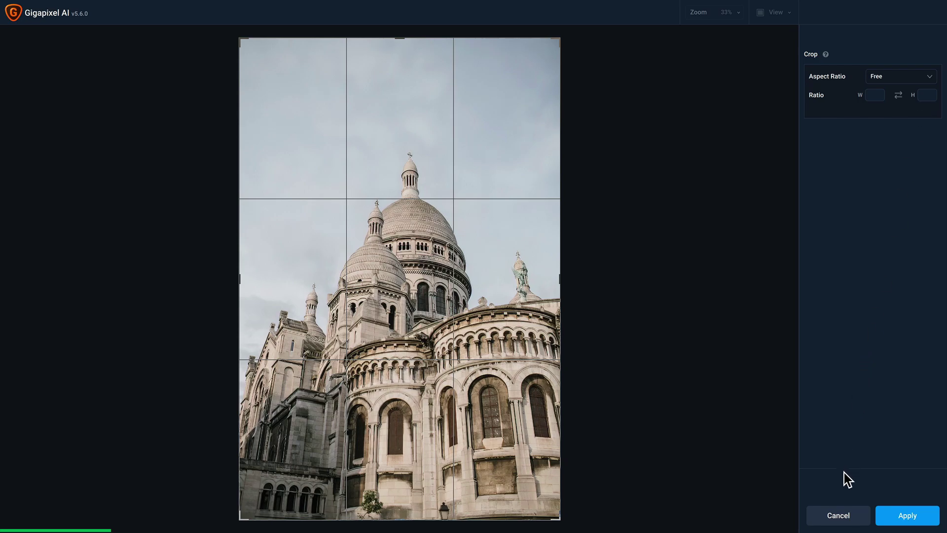
click(836, 514)
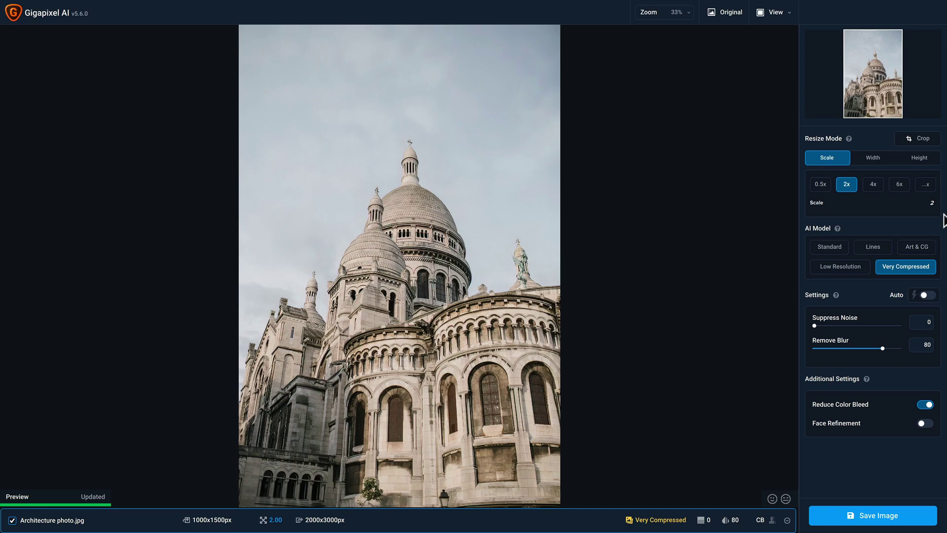
click(925, 186)
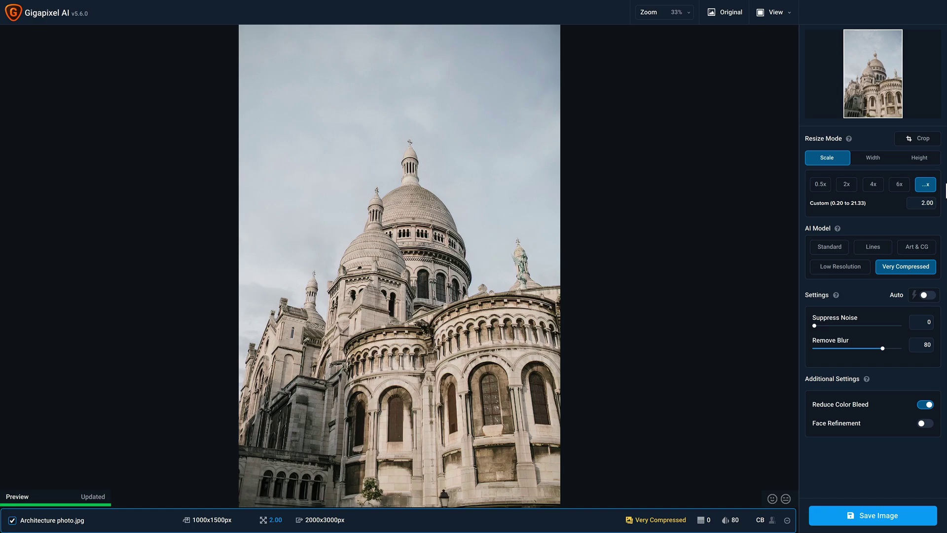
click(876, 166)
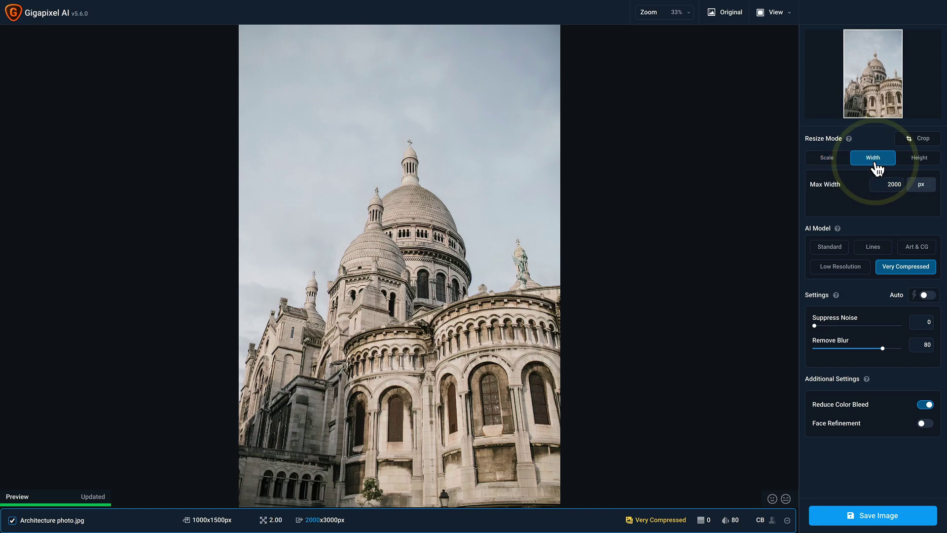
click(906, 166)
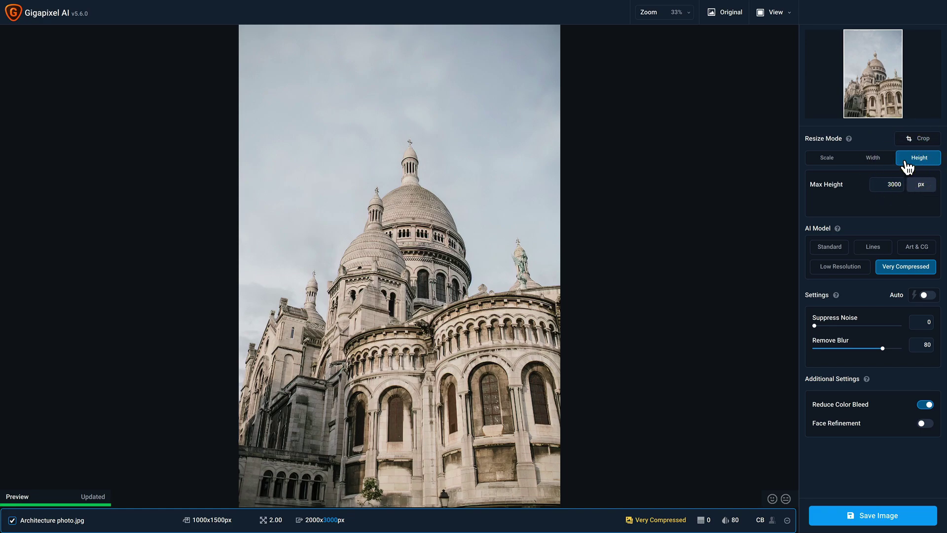
click(931, 187)
click(942, 186)
click(827, 159)
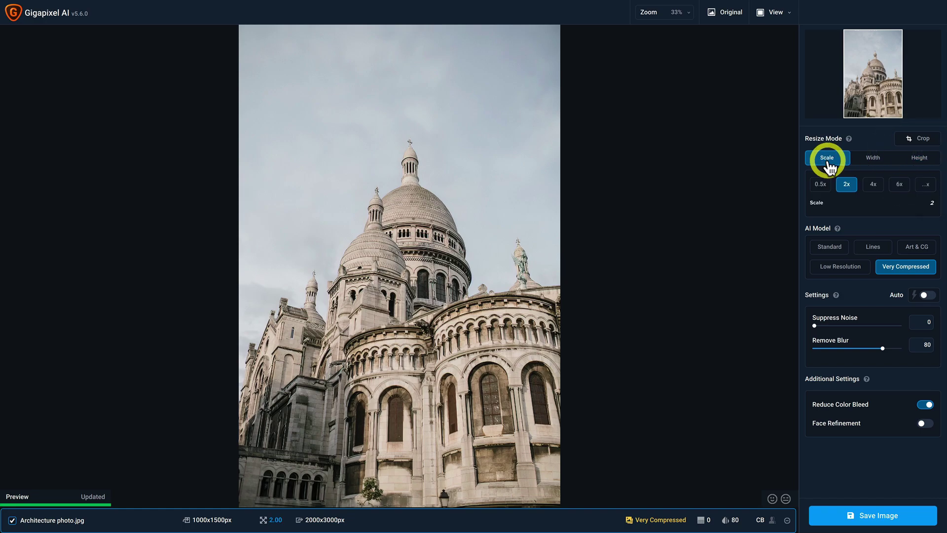
Step: Set the scale to 6x (6000x9000 px), toggle Auto, and lower Suppress Noise to 29
click(896, 186)
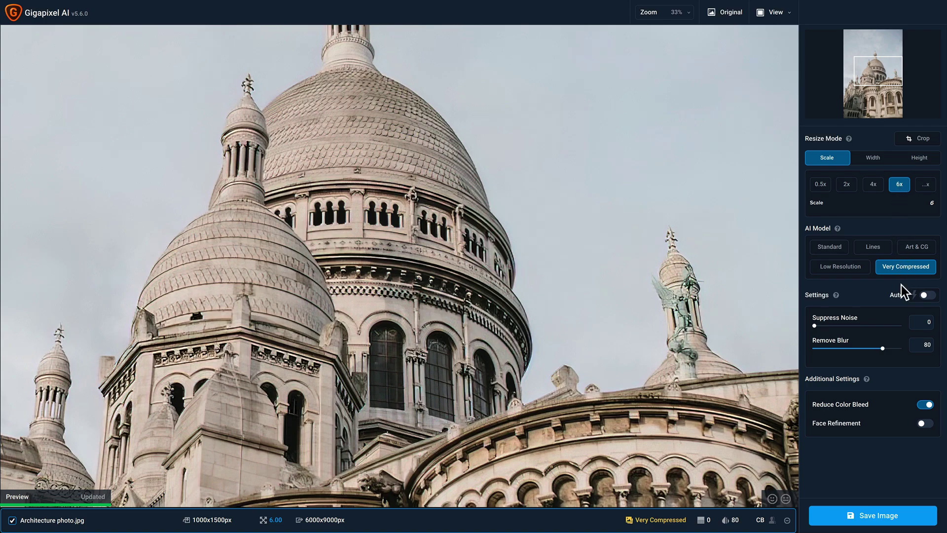
click(925, 296)
drag(848, 326, 838, 325)
Step: Save the upscaled basilica as a JPG in the source directory
mouse_move(867, 379)
click(873, 516)
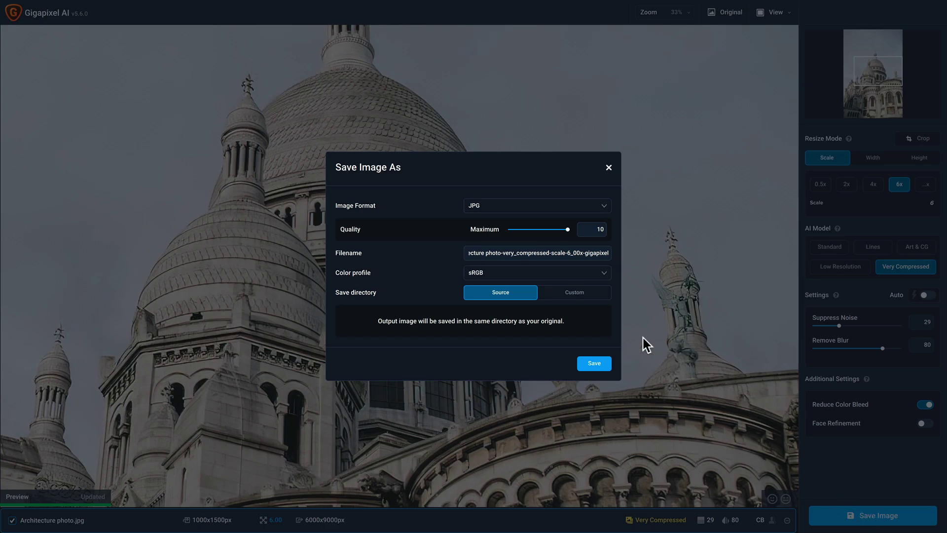
click(603, 210)
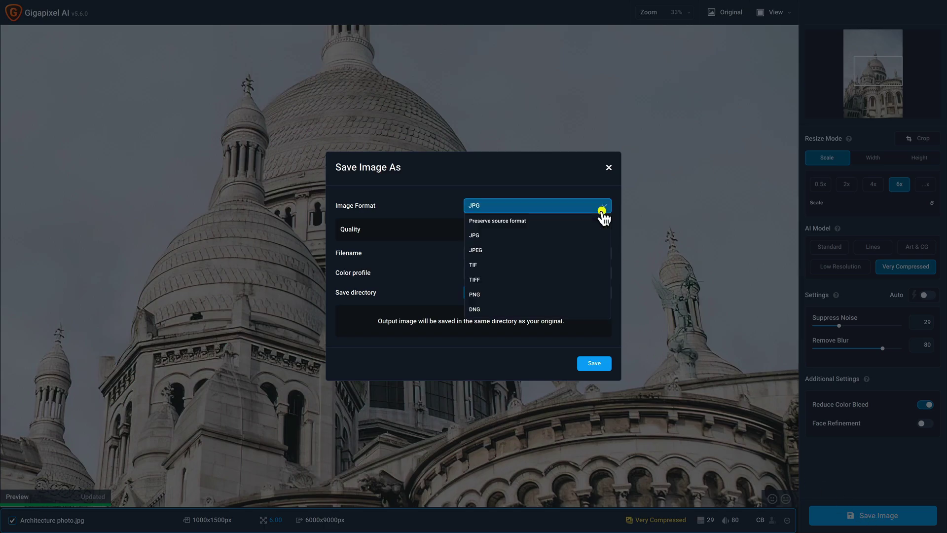
click(582, 188)
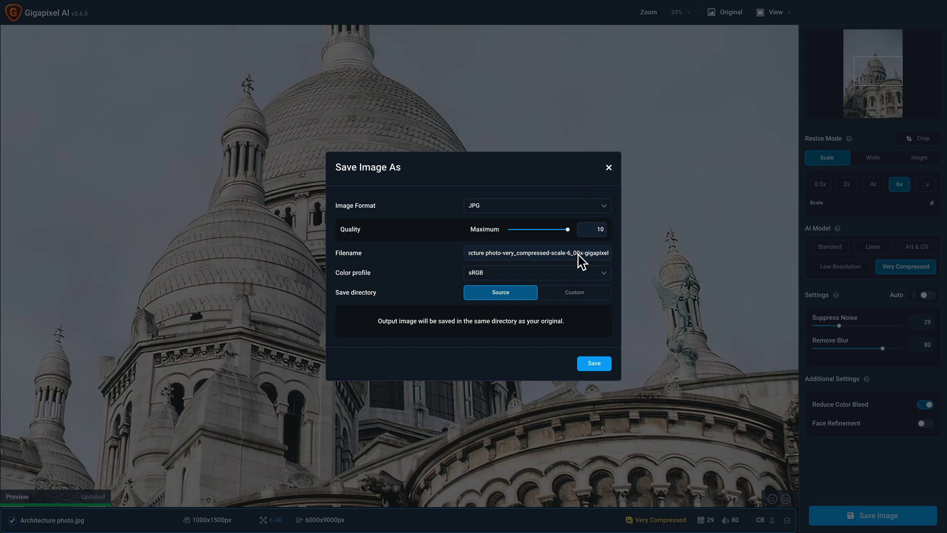
click(586, 363)
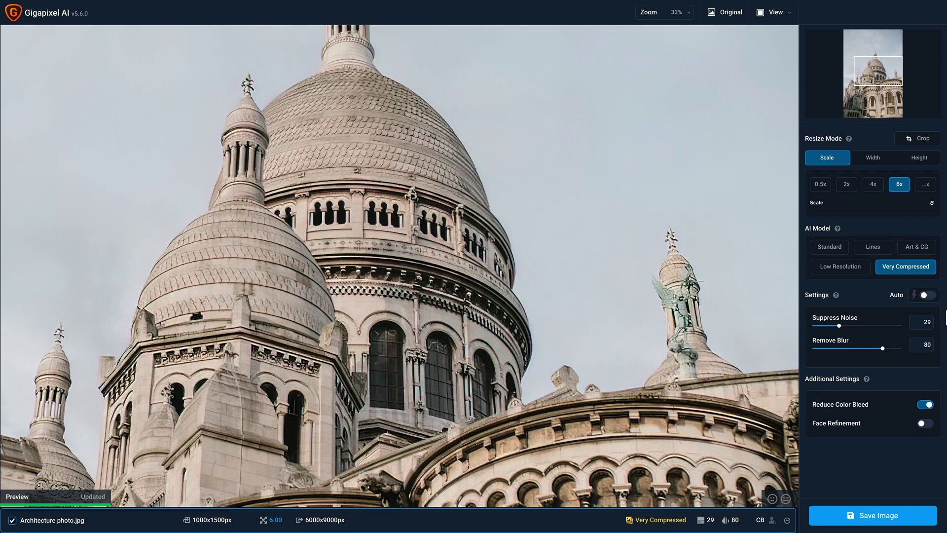